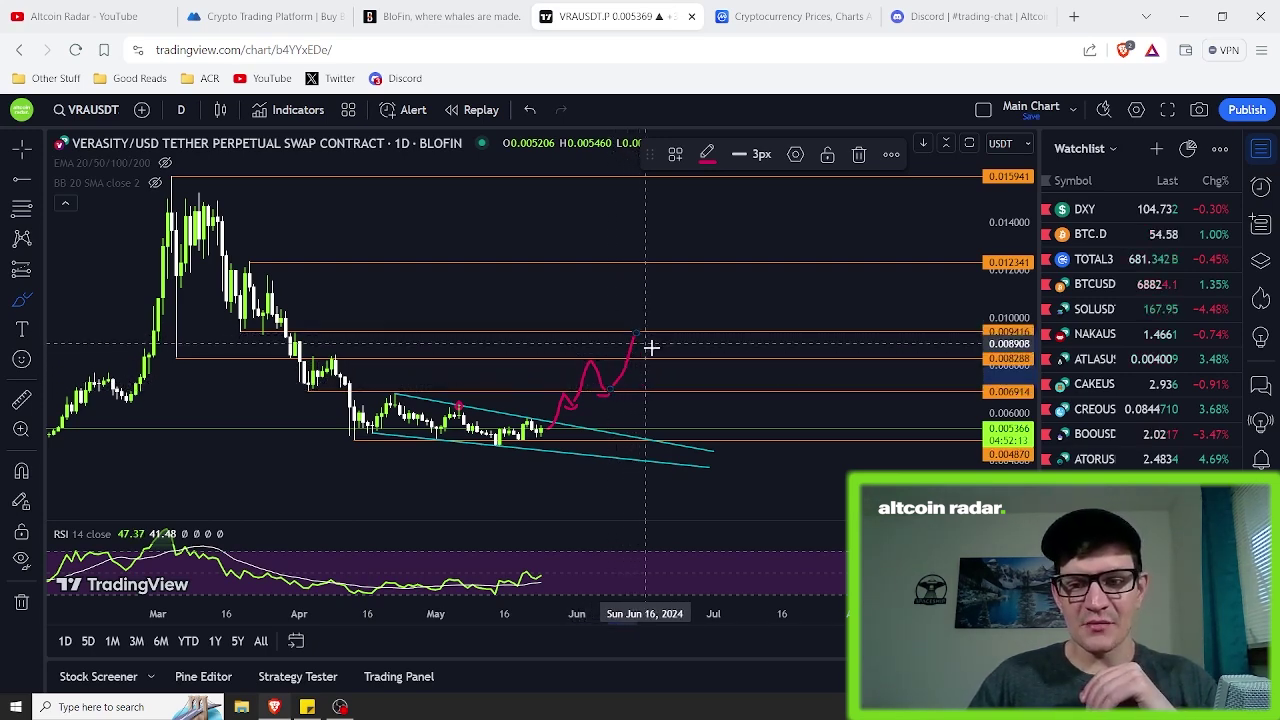
Extend the red projection up to the 0.0123 level, then delete its upper stroke.
{"action": "mouse_move", "coordinate": [636, 334]}
{"action": "left_mouse_down"}
{"action": "mouse_move", "coordinate": [648, 353]}
{"action": "mouse_move", "coordinate": [692, 264]}
{"action": "left_mouse_up"}
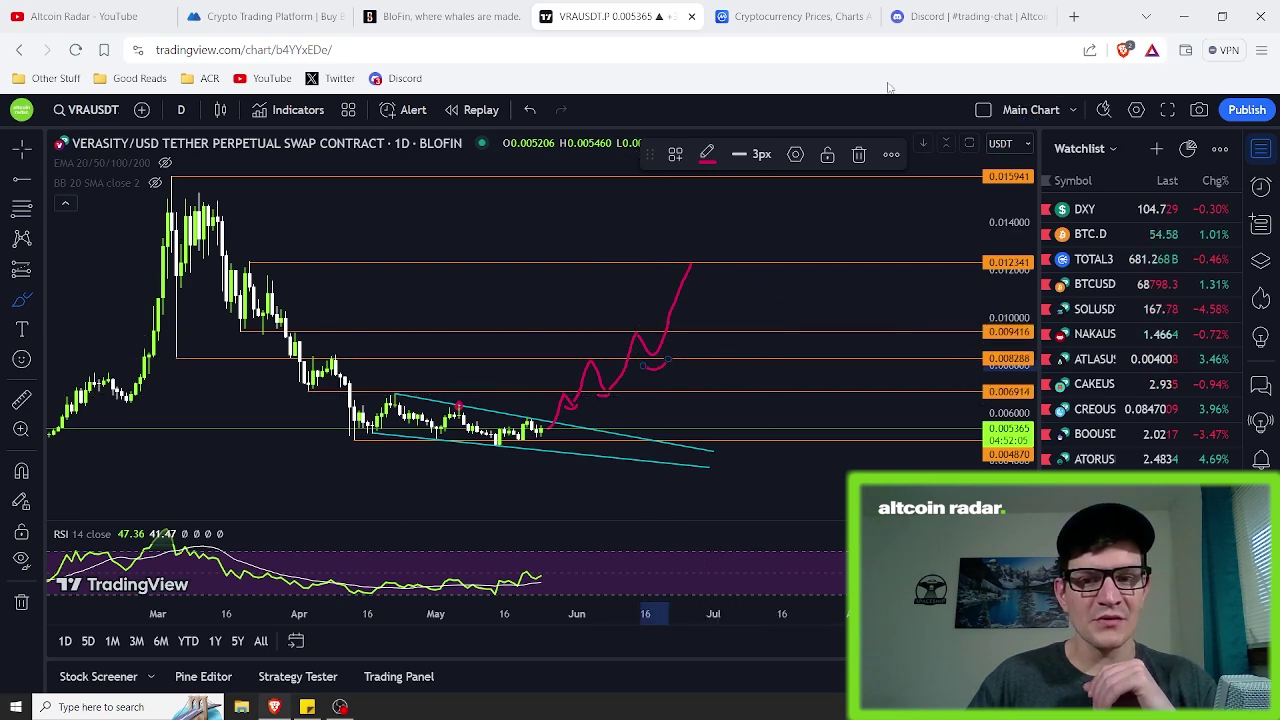
{"action": "key", "text": "Escape"}
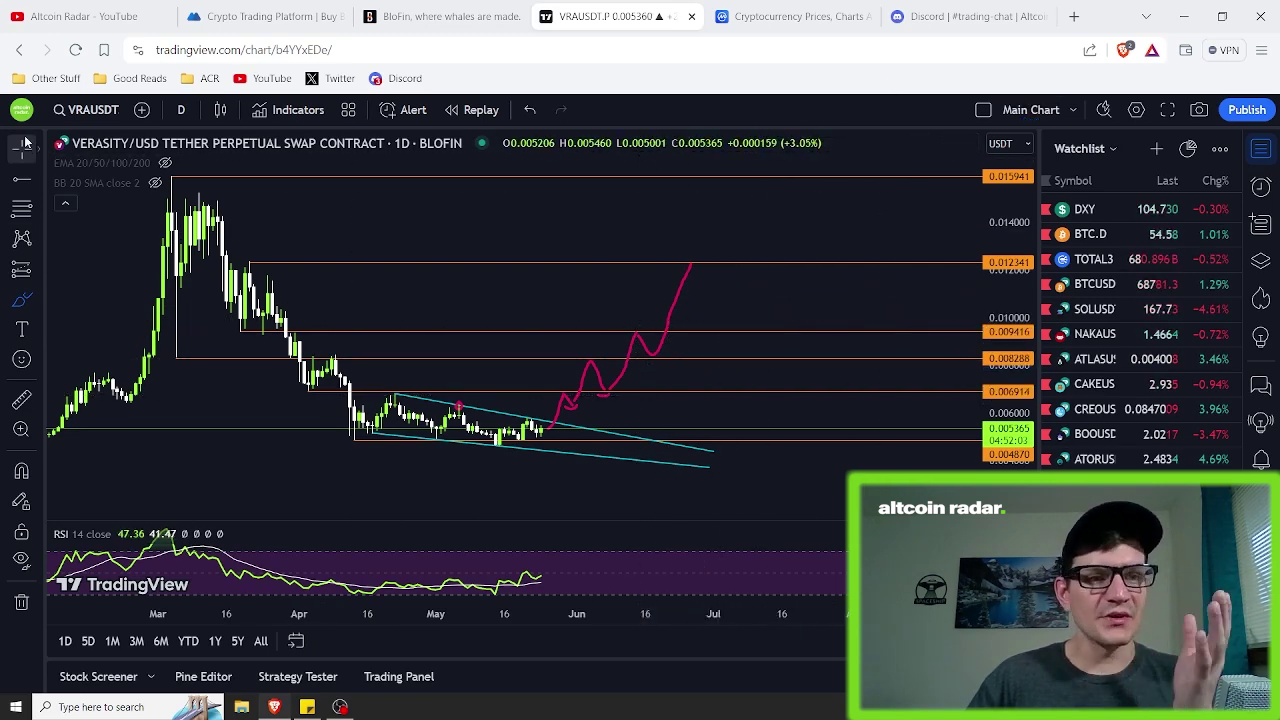
{"action": "left_click", "coordinate": [679, 293]}
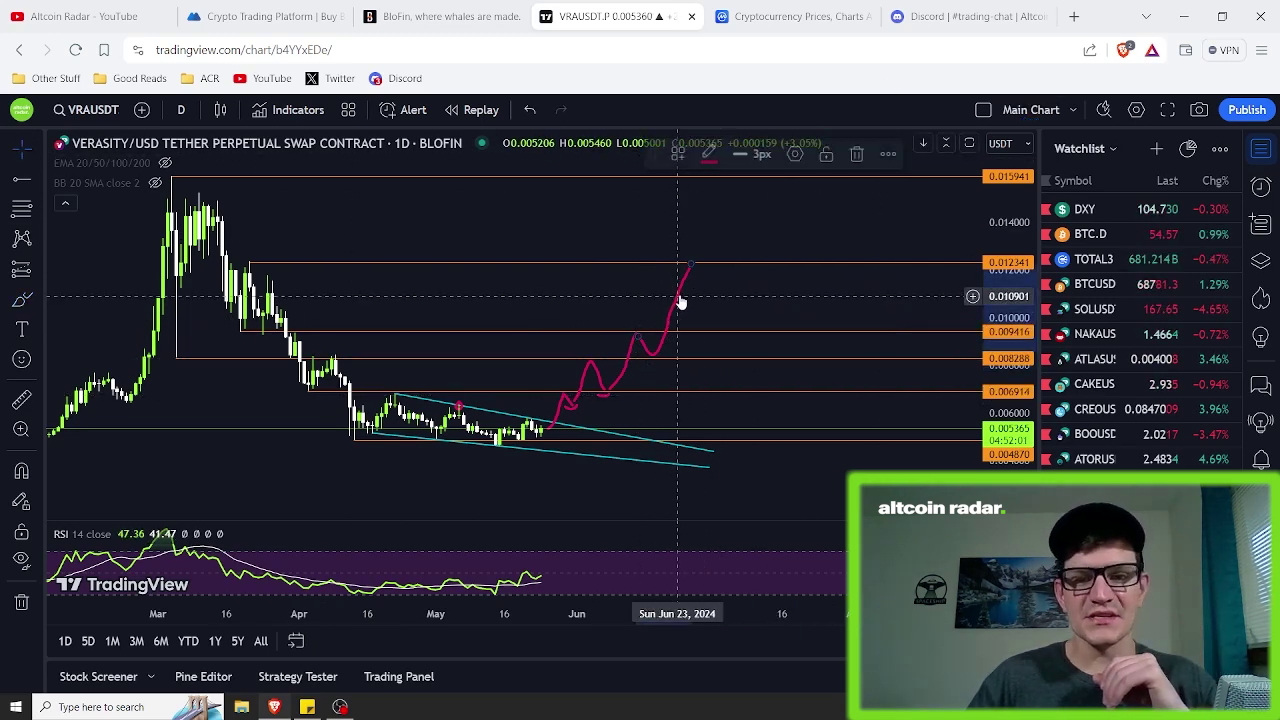
{"action": "left_click", "coordinate": [857, 155]}
Delete the middle red stroke pieces, including the wave loop.
{"action": "left_click", "coordinate": [631, 343]}
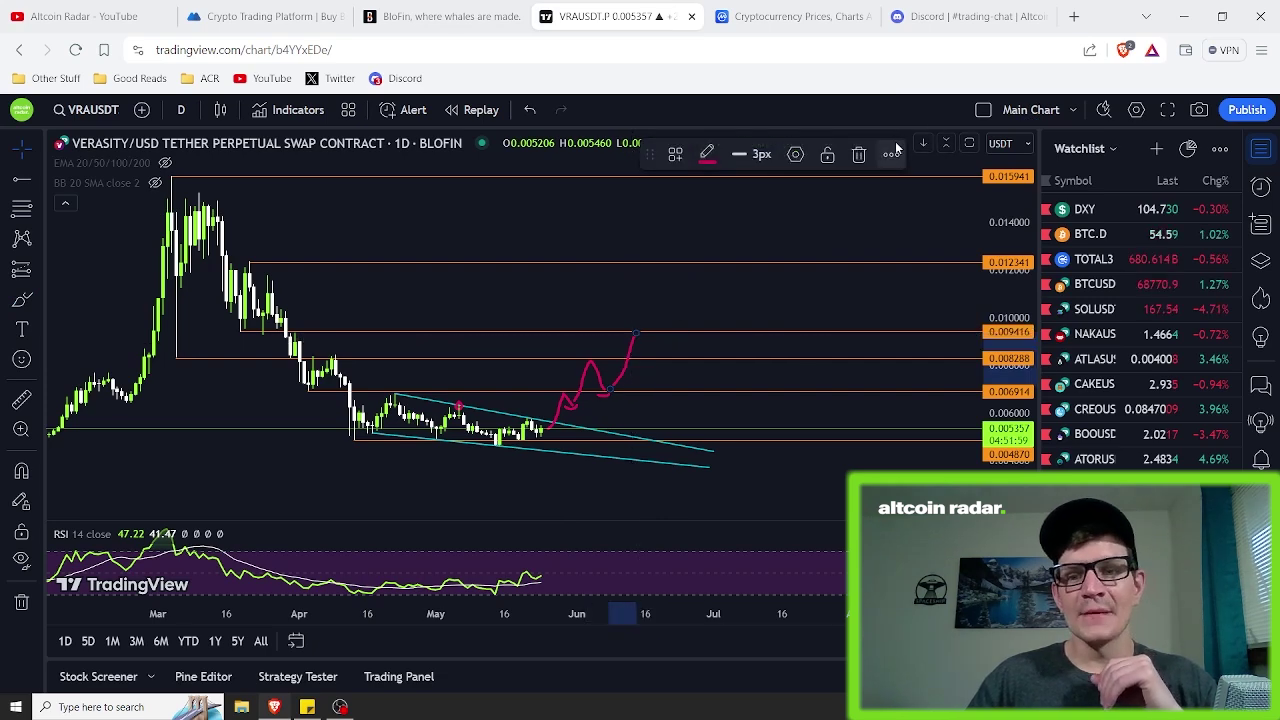
{"action": "left_click", "coordinate": [859, 156]}
{"action": "left_click", "coordinate": [597, 374]}
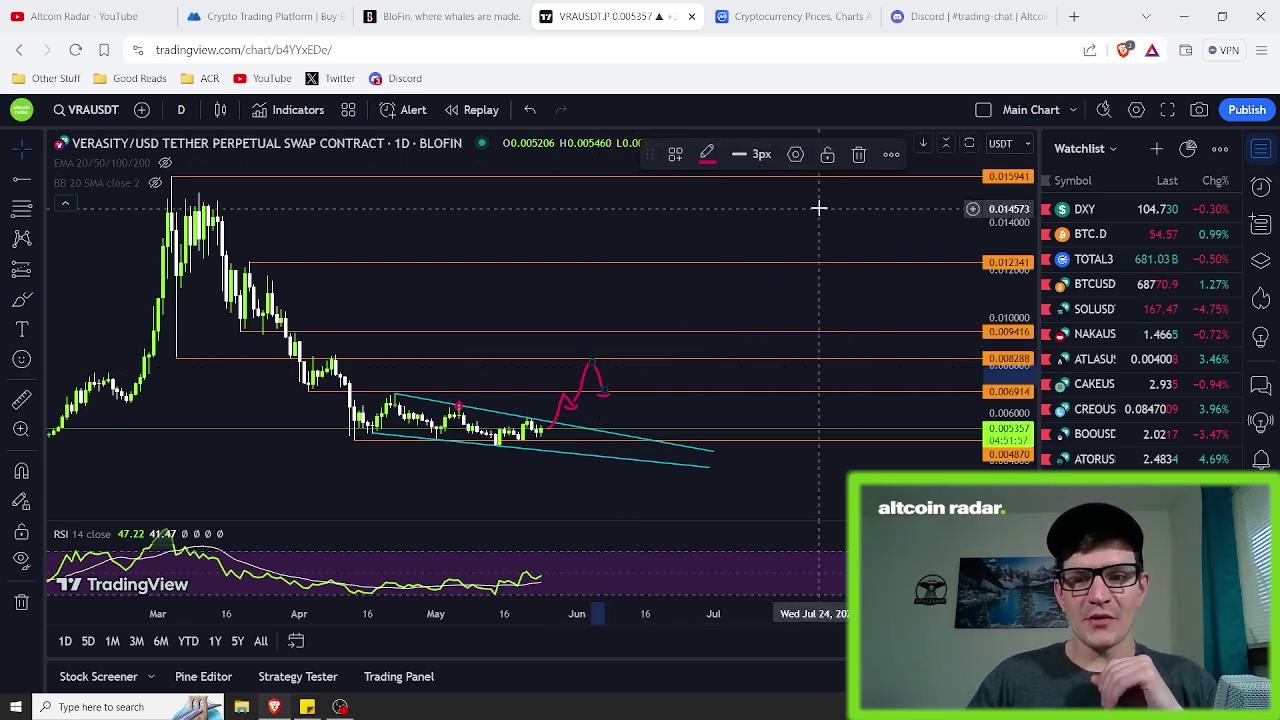
{"action": "left_click", "coordinate": [857, 155]}
{"action": "left_click", "coordinate": [585, 373]}
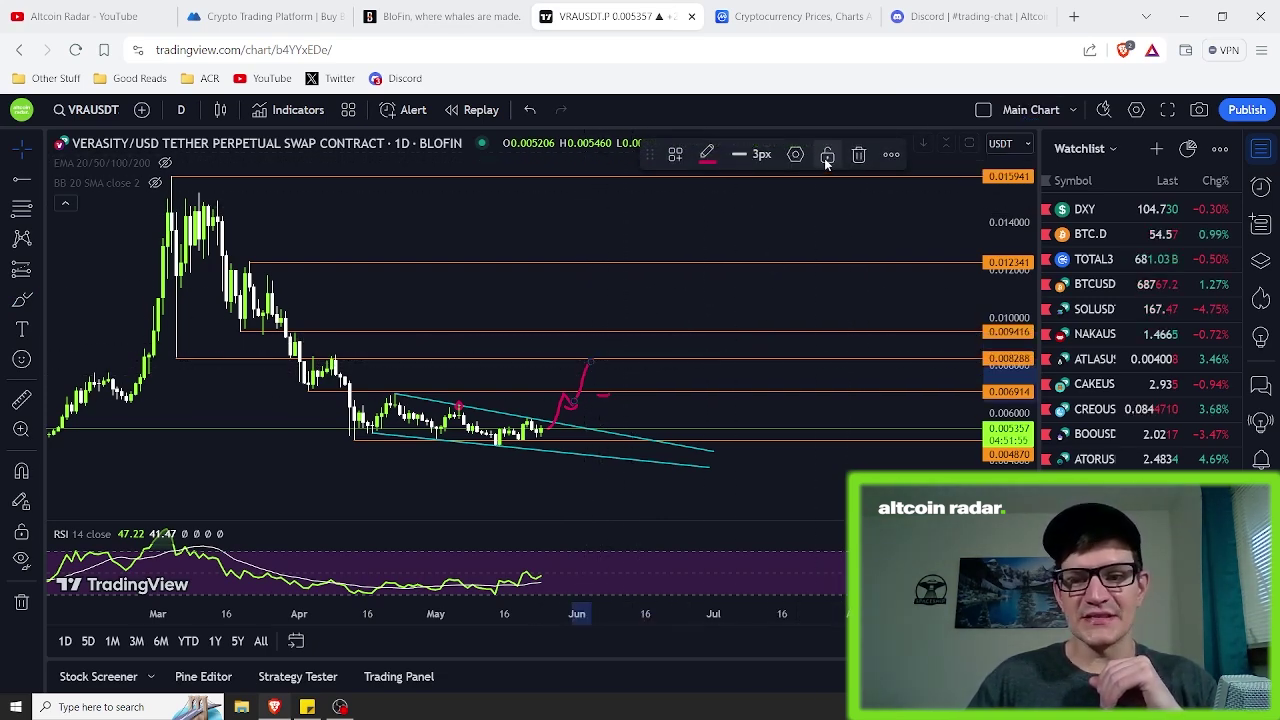
{"action": "left_click", "coordinate": [858, 155]}
{"action": "left_click", "coordinate": [567, 405]}
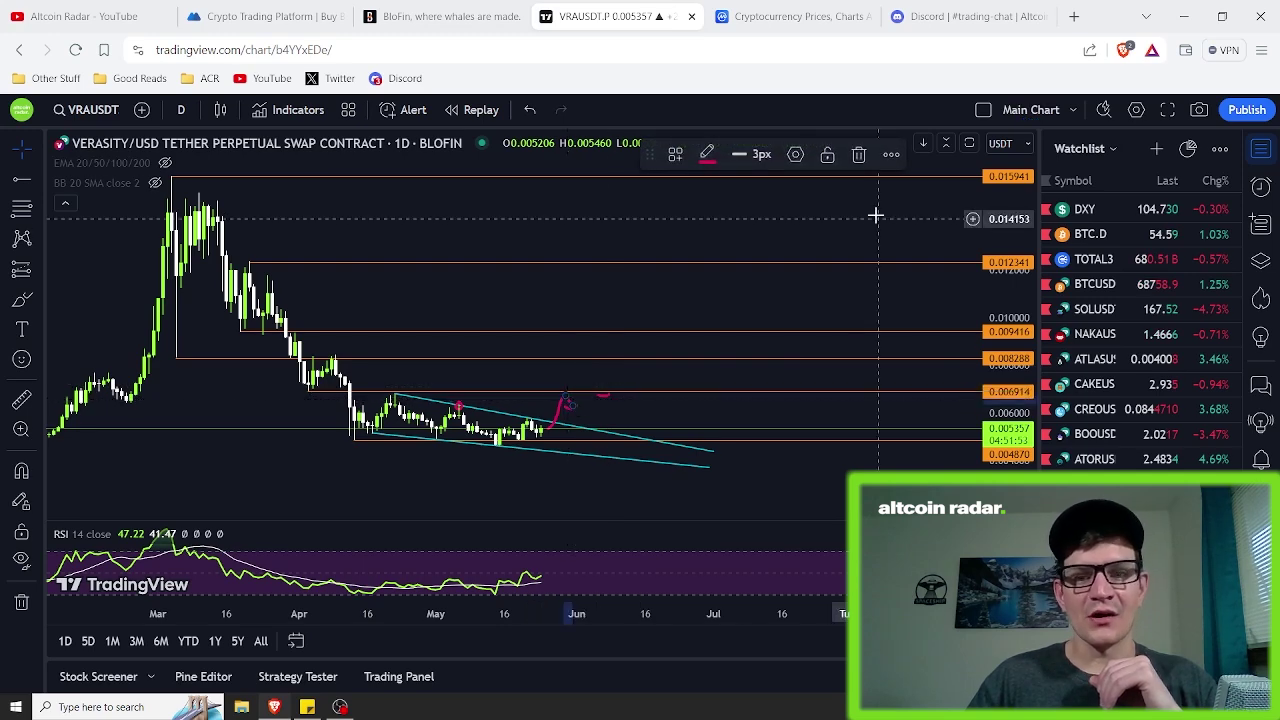
{"action": "left_click", "coordinate": [861, 158]}
Delete the last small red stroke pieces so only the wedge and levels remain.
{"action": "left_click", "coordinate": [562, 412]}
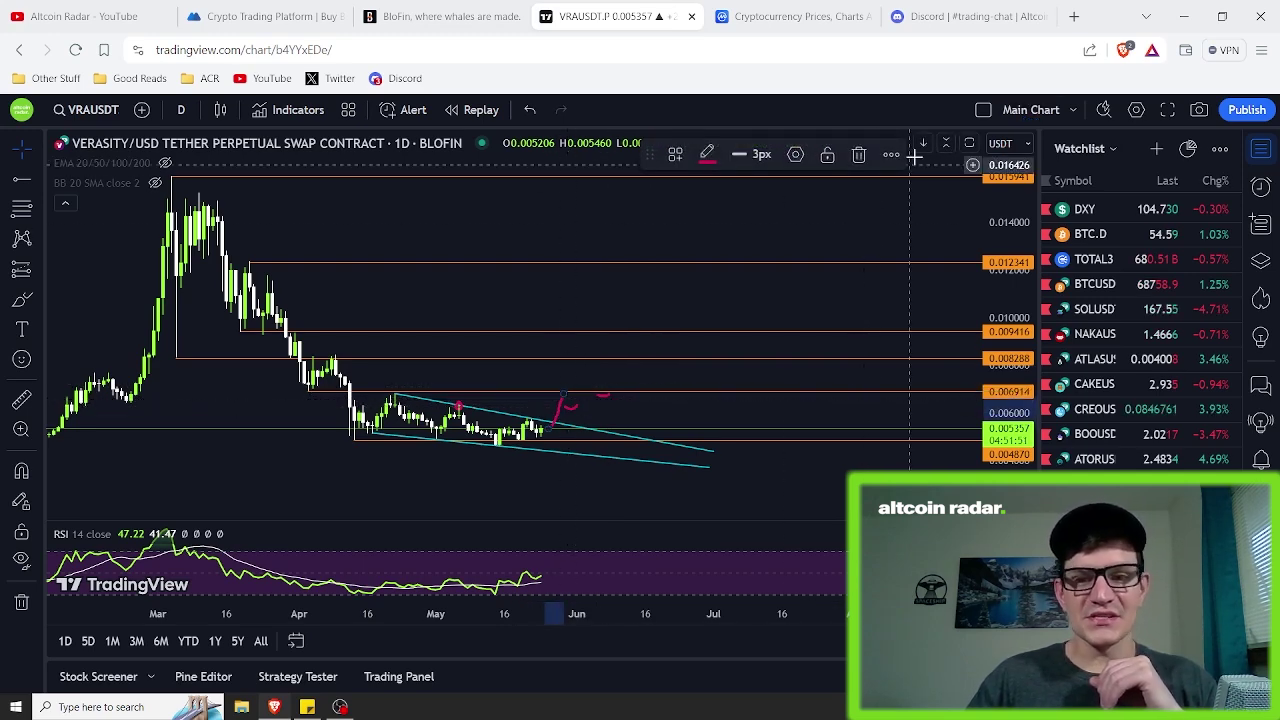
{"action": "left_click", "coordinate": [860, 156]}
{"action": "left_click", "coordinate": [571, 407]}
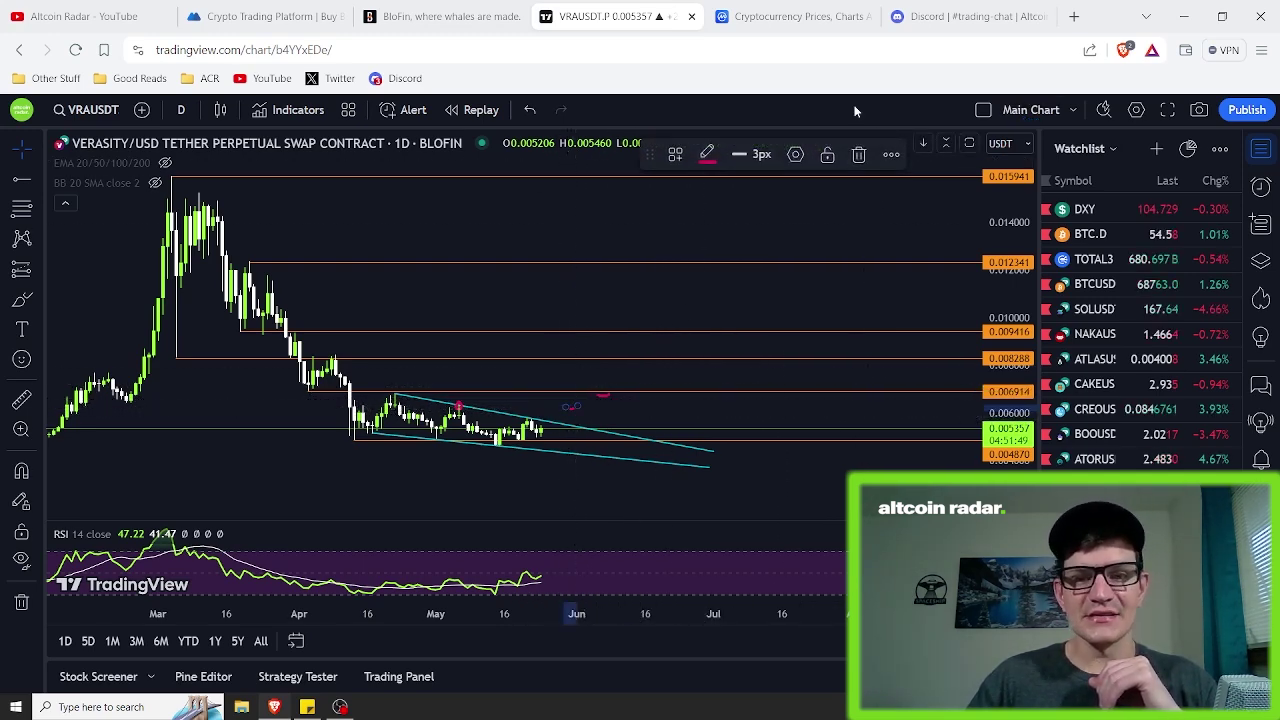
{"action": "left_click", "coordinate": [862, 157]}
{"action": "left_click", "coordinate": [603, 395]}
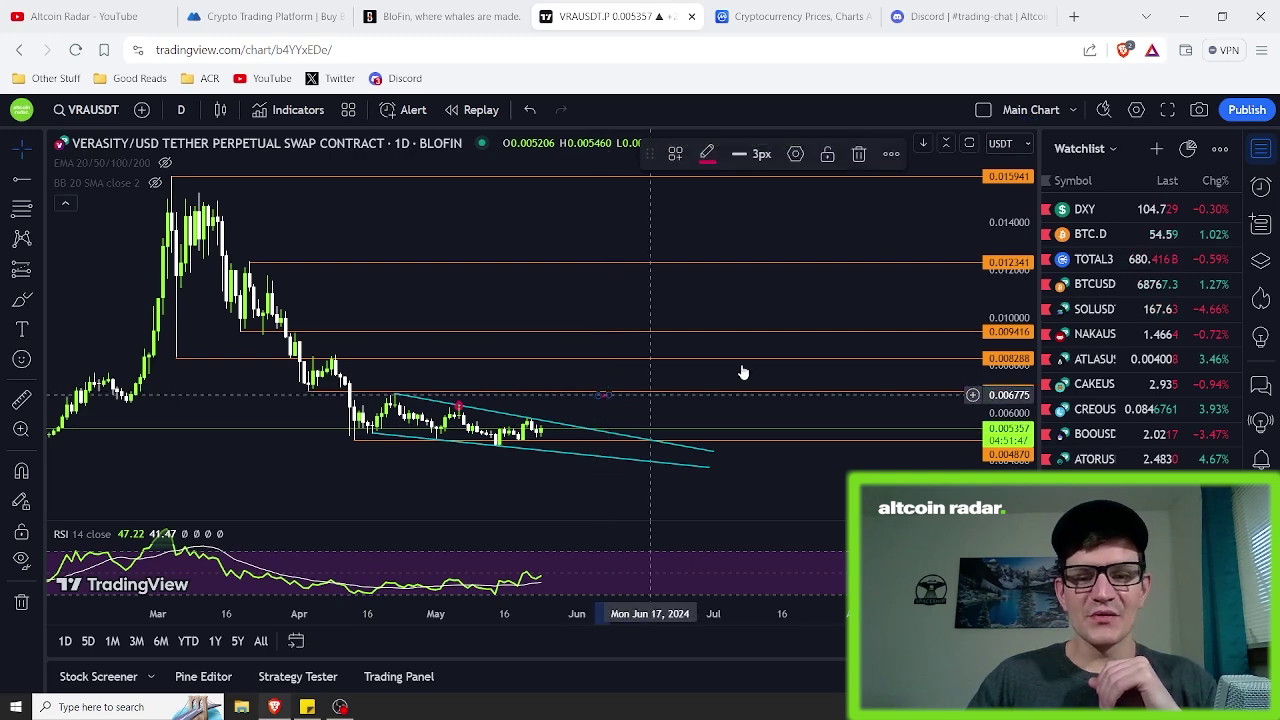
{"action": "left_click", "coordinate": [860, 156]}
{"action": "left_click", "coordinate": [458, 408]}
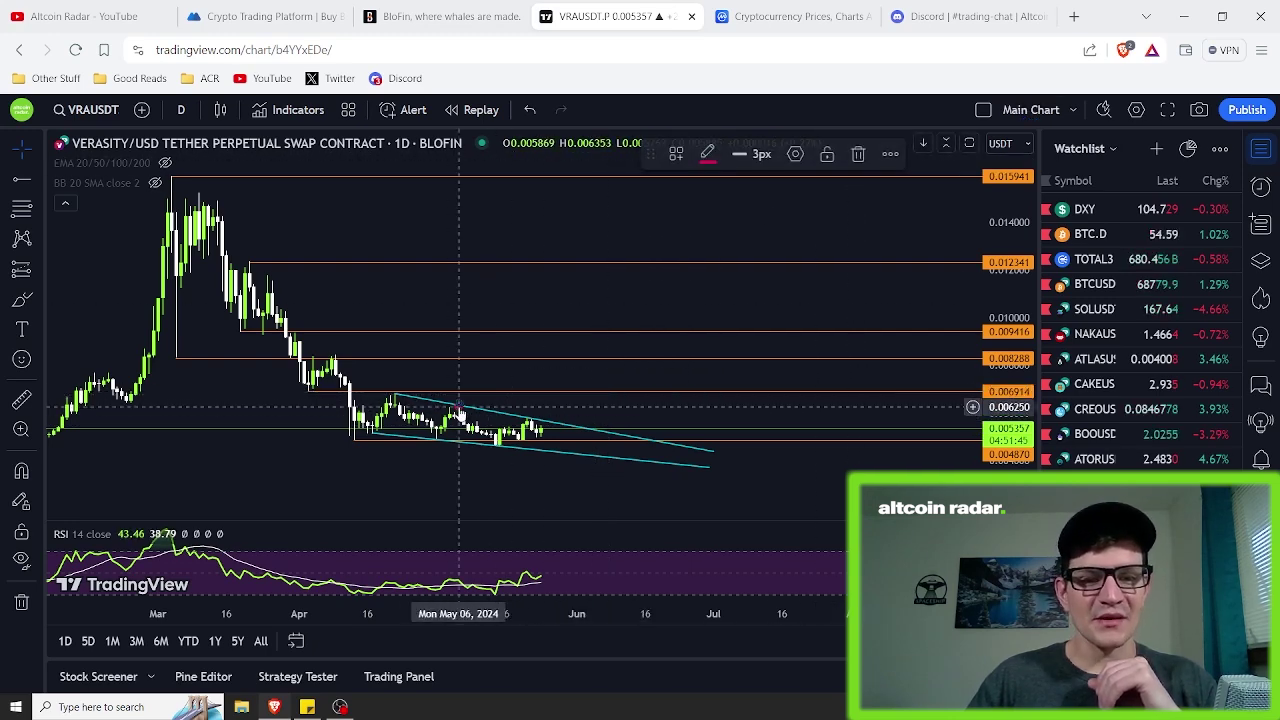
{"action": "left_click", "coordinate": [858, 155]}
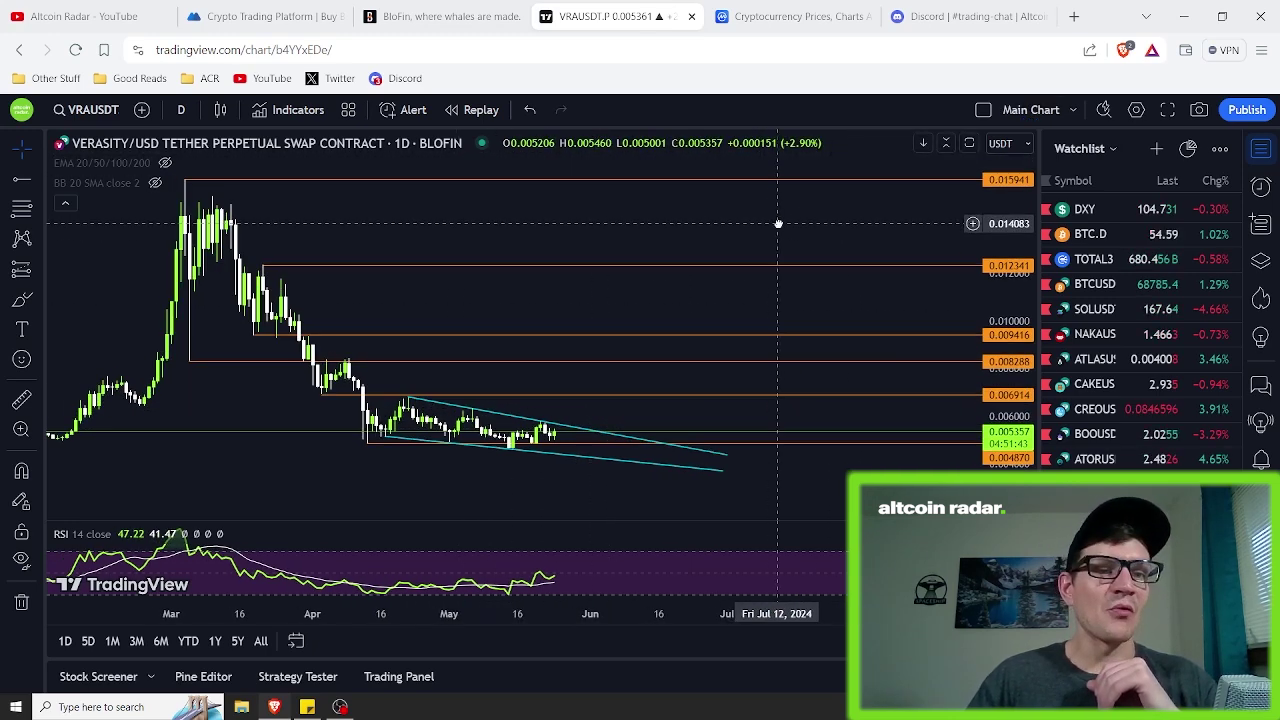
Pan the VRAUSDT candles left to leave empty space right of the latest bars.
{"action": "left_click_drag", "start_coordinate": [768, 222], "coordinate": [774, 217]}
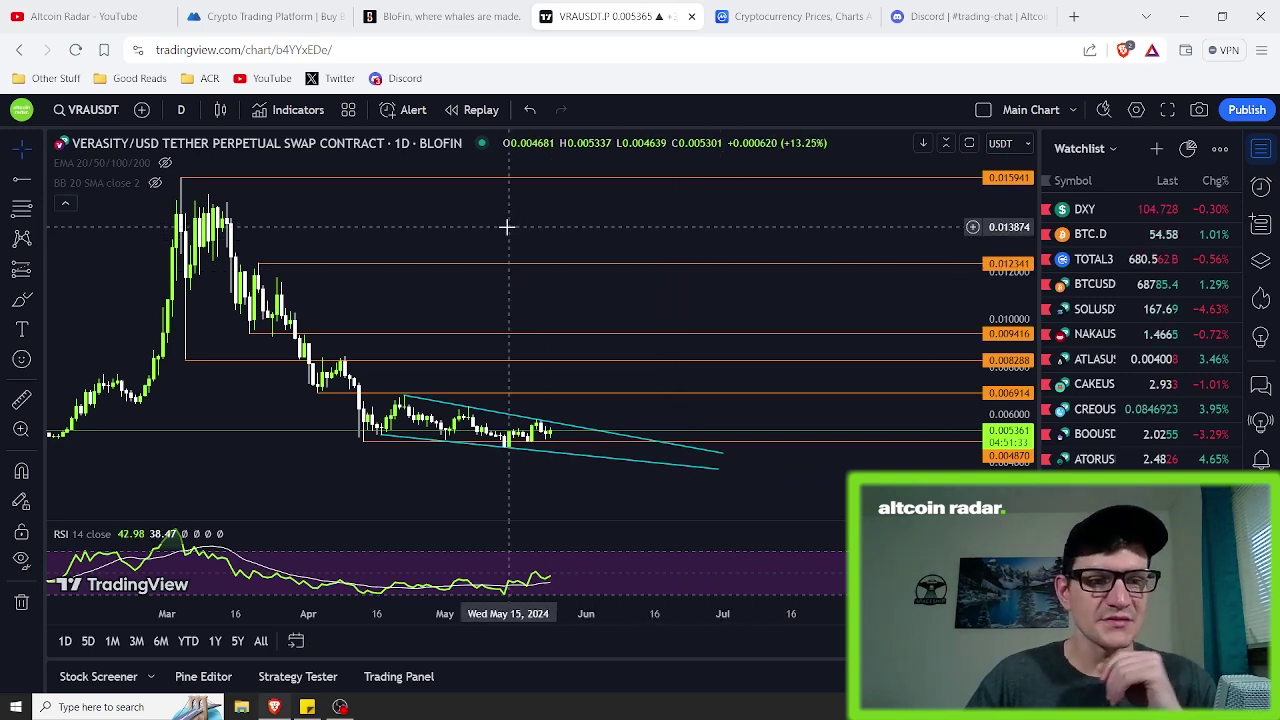
{"action": "left_click_drag", "start_coordinate": [480, 229], "coordinate": [510, 231]}
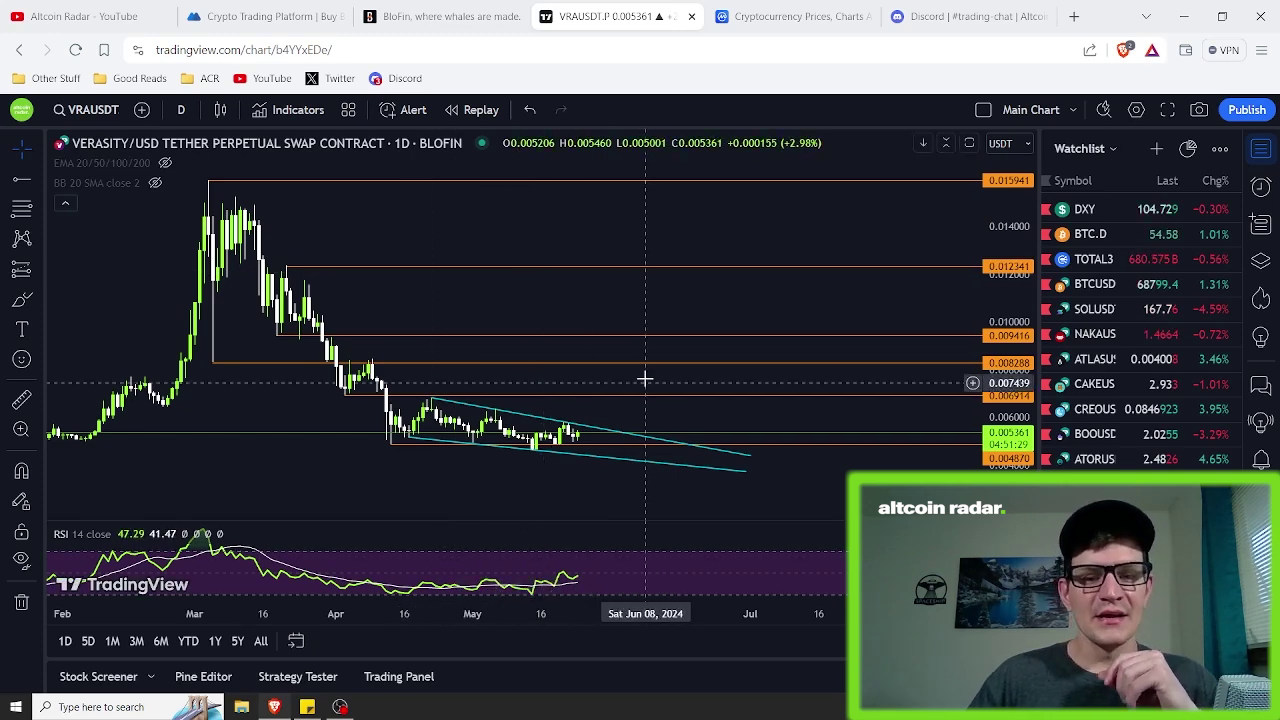
{"action": "left_click_drag", "start_coordinate": [677, 303], "coordinate": [603, 303]}
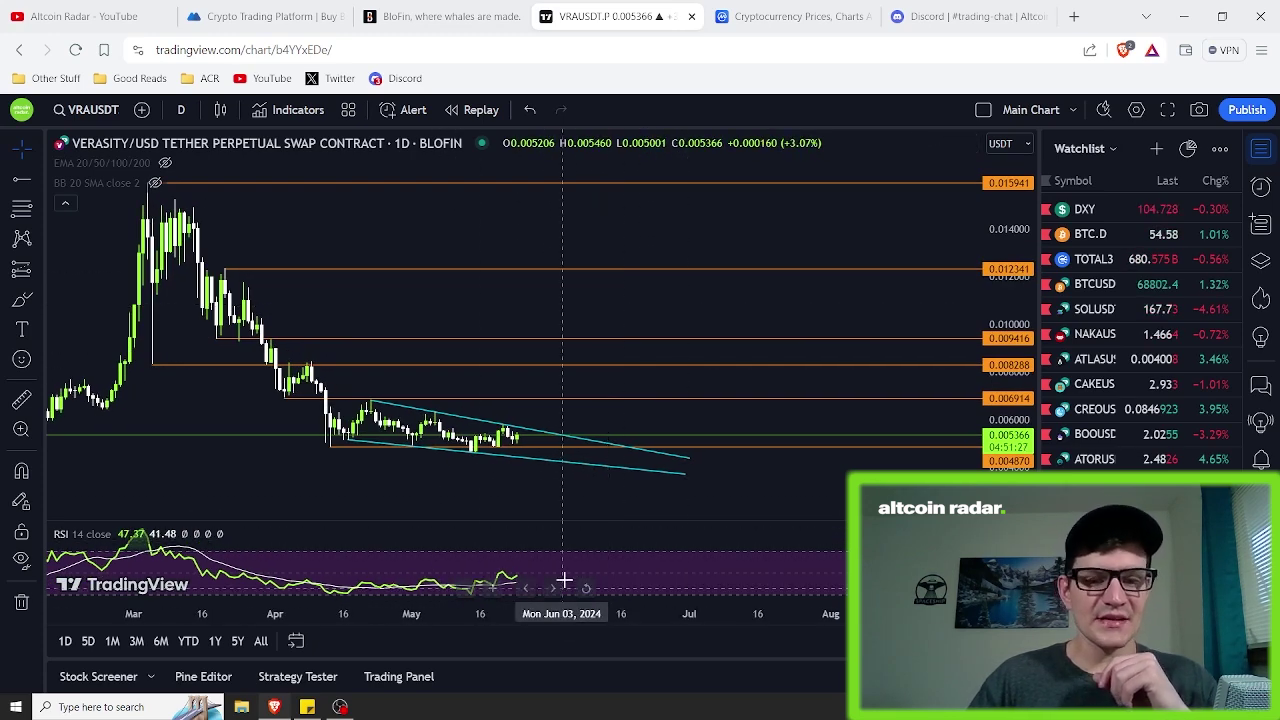
{"action": "left_click_drag", "start_coordinate": [651, 297], "coordinate": [553, 304]}
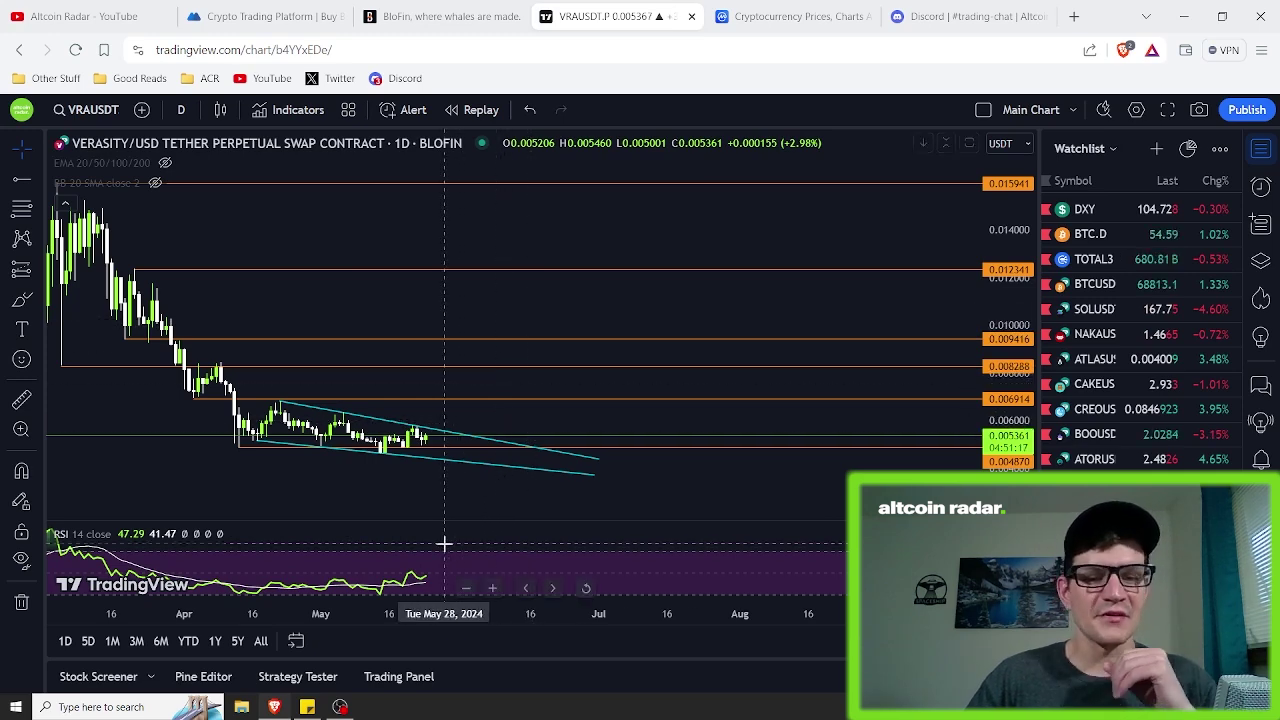
Hide the RSI indicator and briefly show, then hide again, the Bollinger Bands.
{"action": "left_click", "coordinate": [125, 535]}
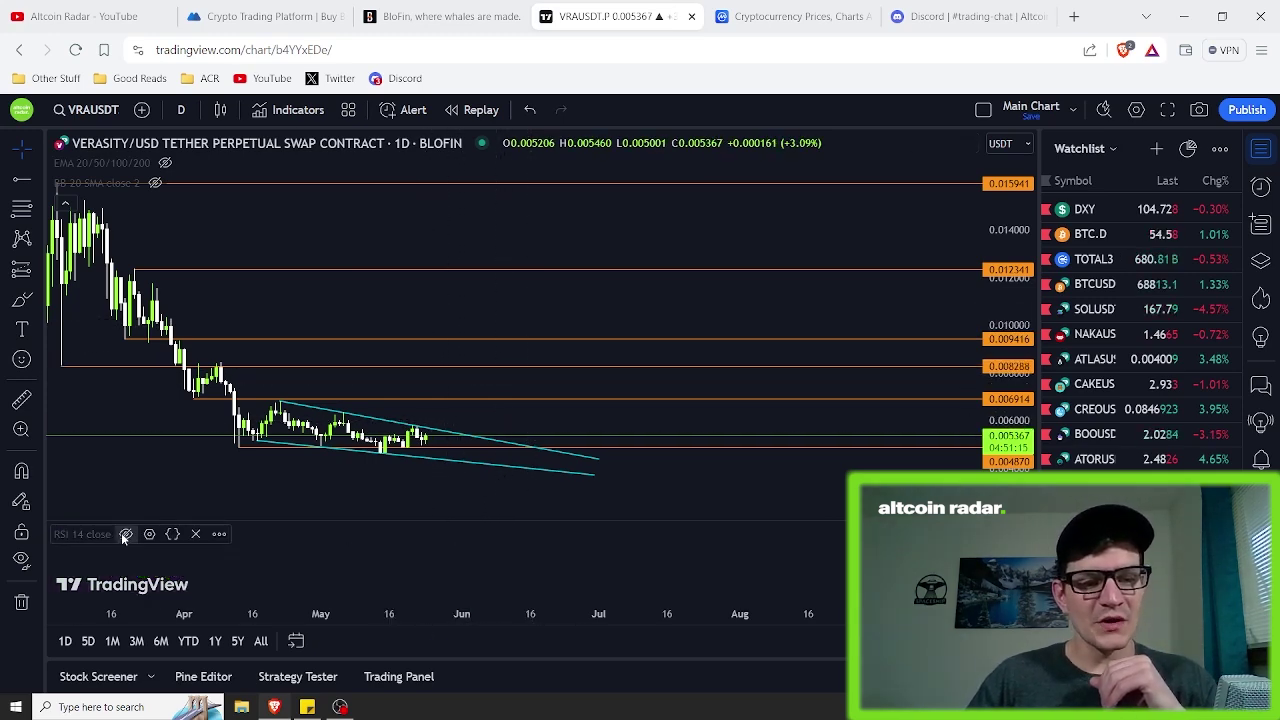
{"action": "left_click", "coordinate": [155, 183]}
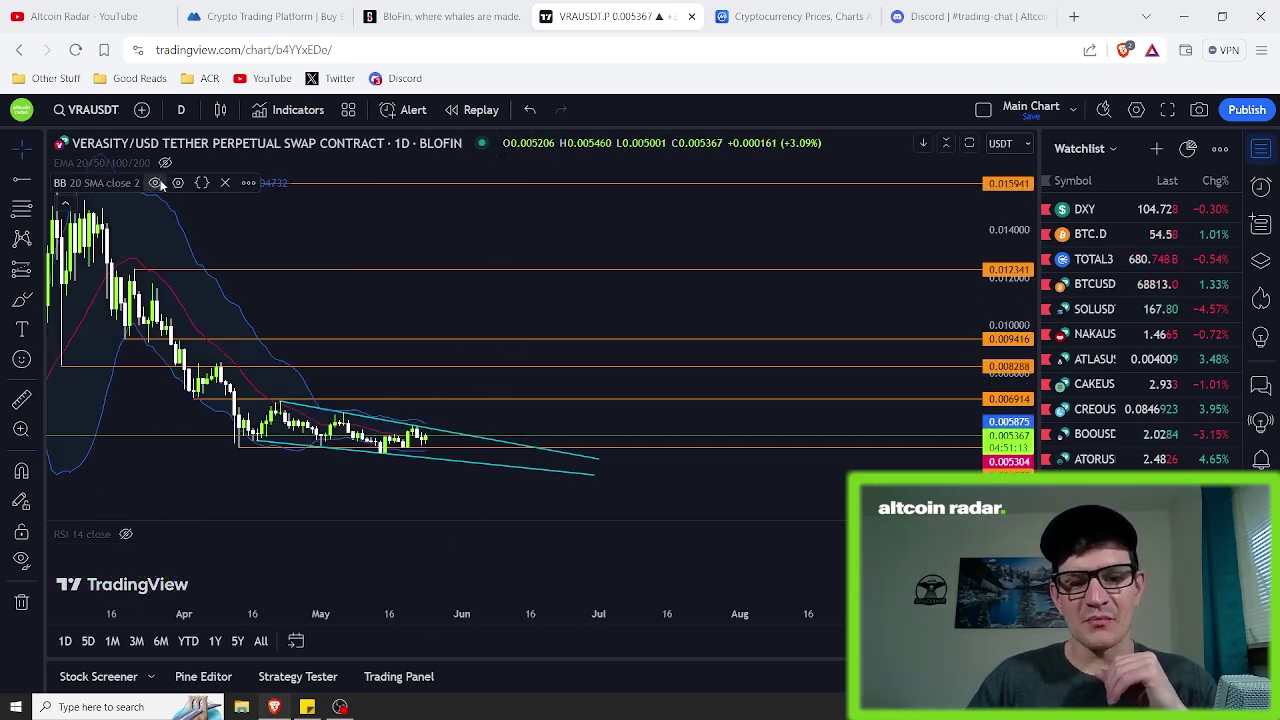
{"action": "left_click_drag", "start_coordinate": [471, 297], "coordinate": [566, 310]}
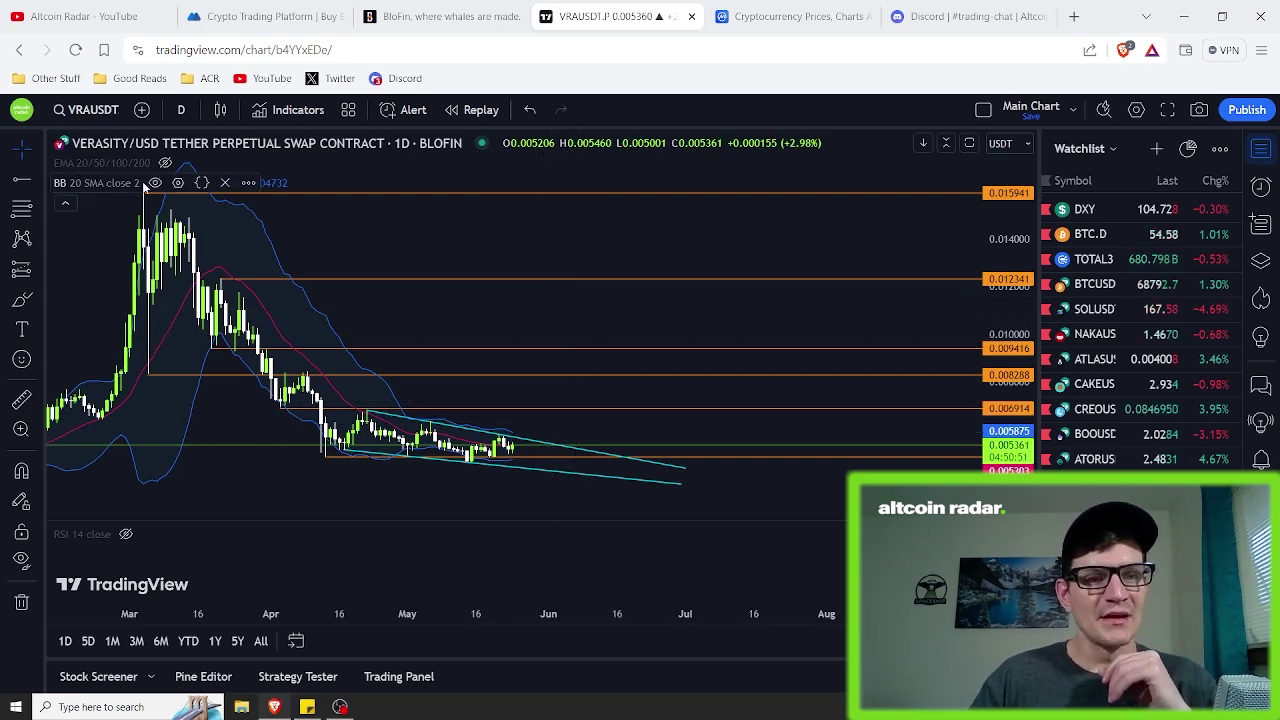
{"action": "left_click", "coordinate": [155, 183]}
Show the EMA 20/50/100/200 lines, then hide them again.
{"action": "left_click", "coordinate": [165, 163]}
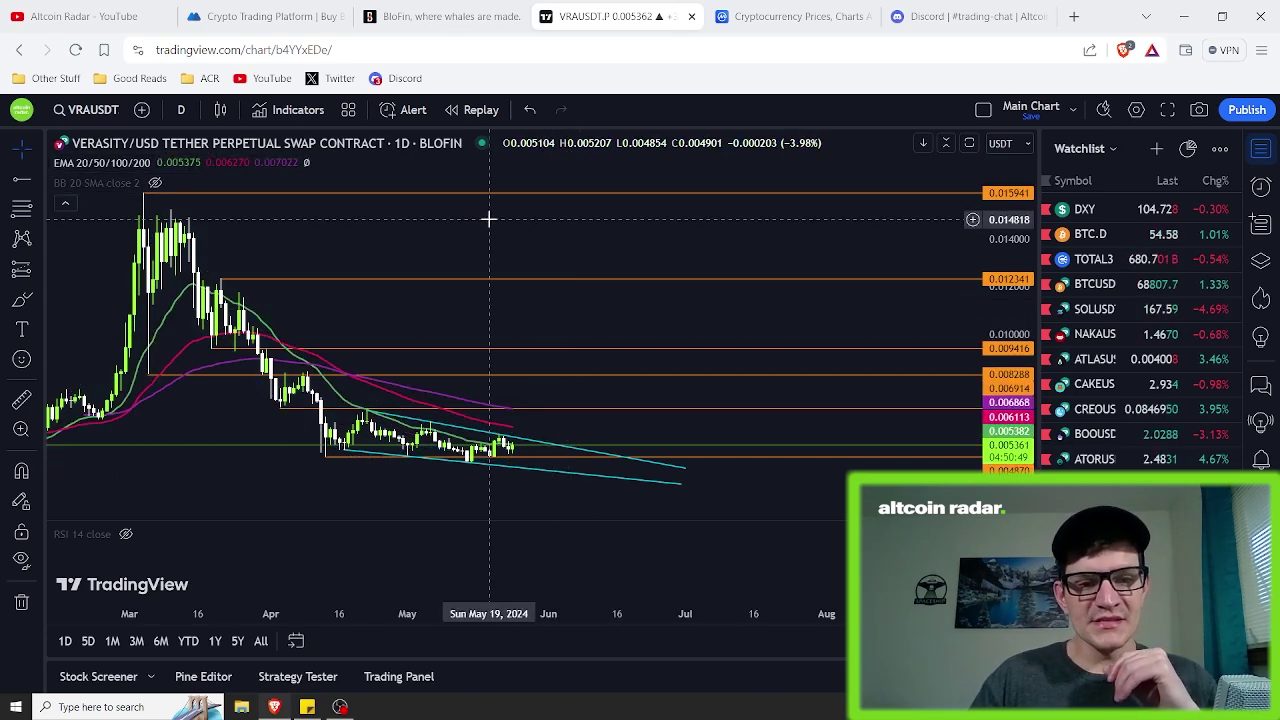
{"action": "left_click_drag", "start_coordinate": [528, 314], "coordinate": [513, 305]}
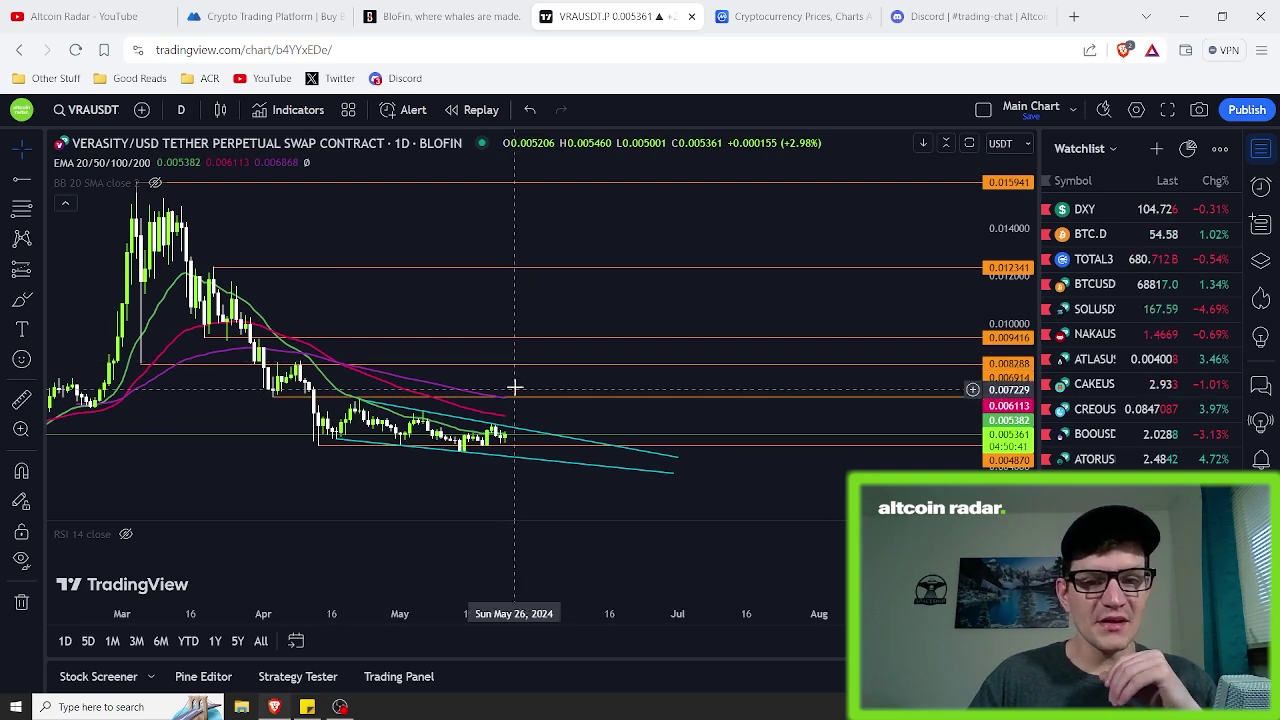
{"action": "mouse_move", "coordinate": [143, 182]}
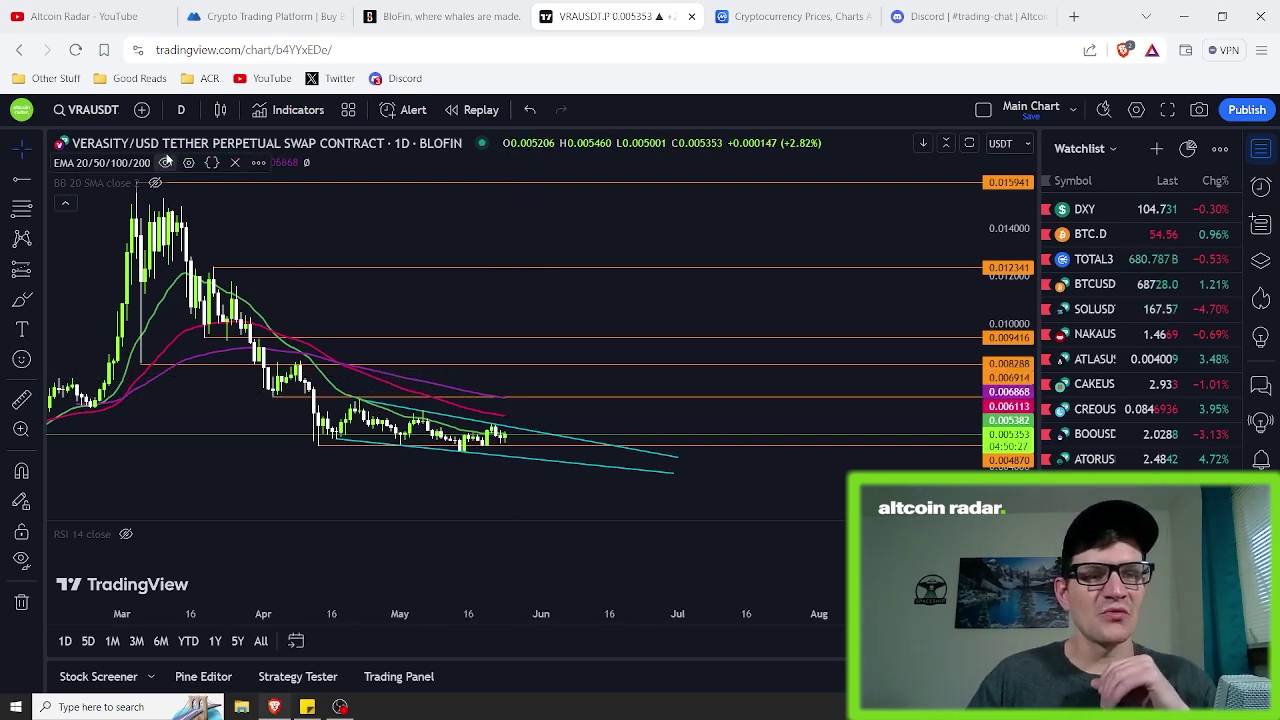
{"action": "left_click", "coordinate": [165, 162]}
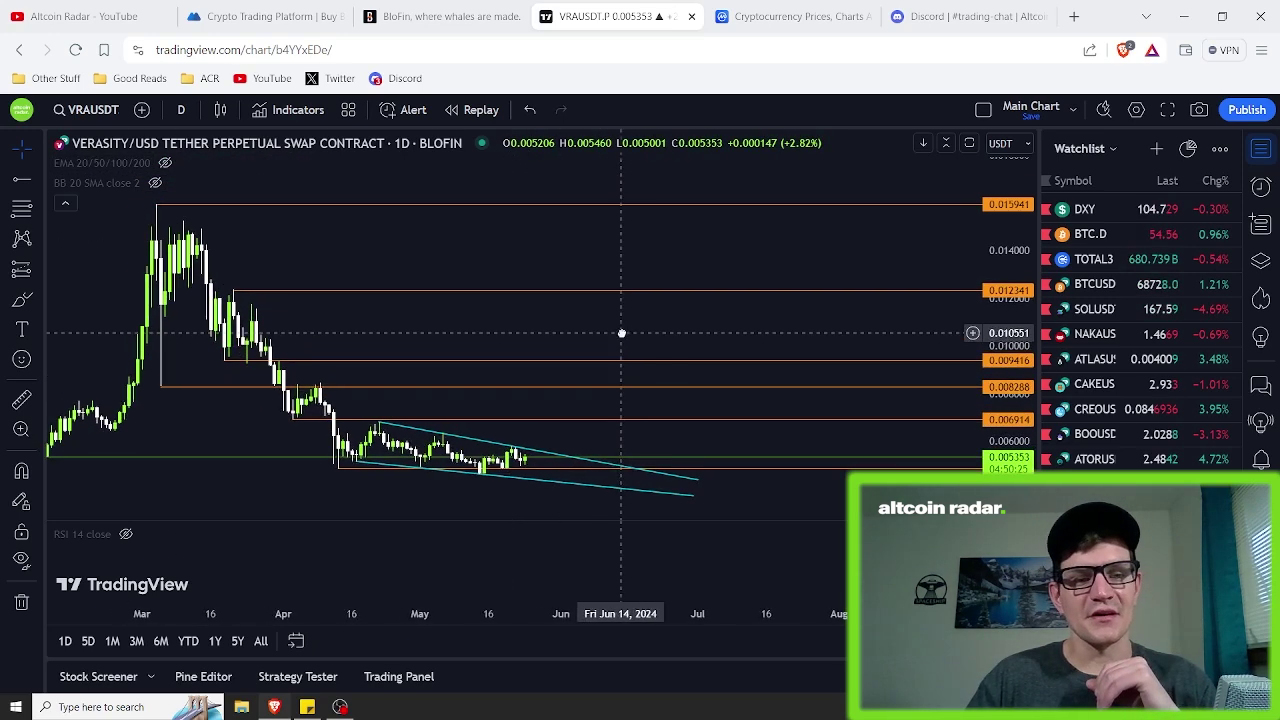
Load the TOTAL3 daily chart from the Watchlist.
{"action": "left_click", "coordinate": [1105, 258]}
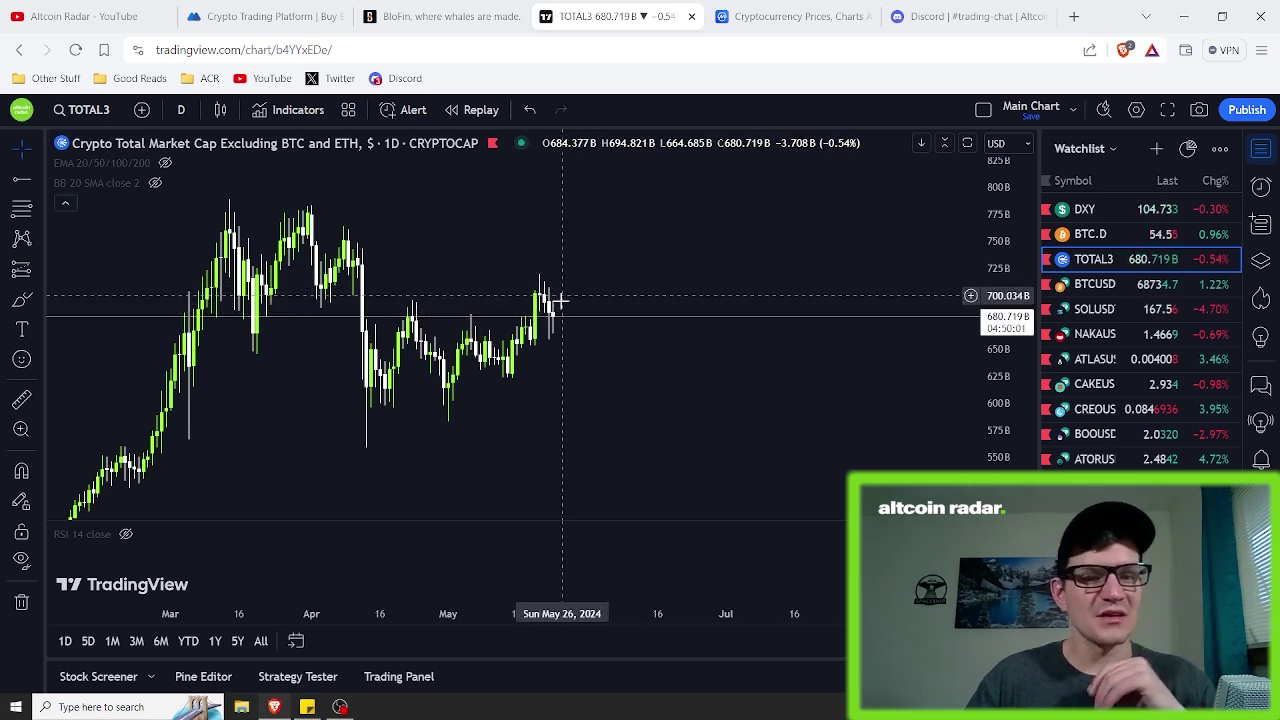
Draw pink brush arcs under the mid-April, early-May and mid-May higher lows.
{"action": "left_click", "coordinate": [21, 299]}
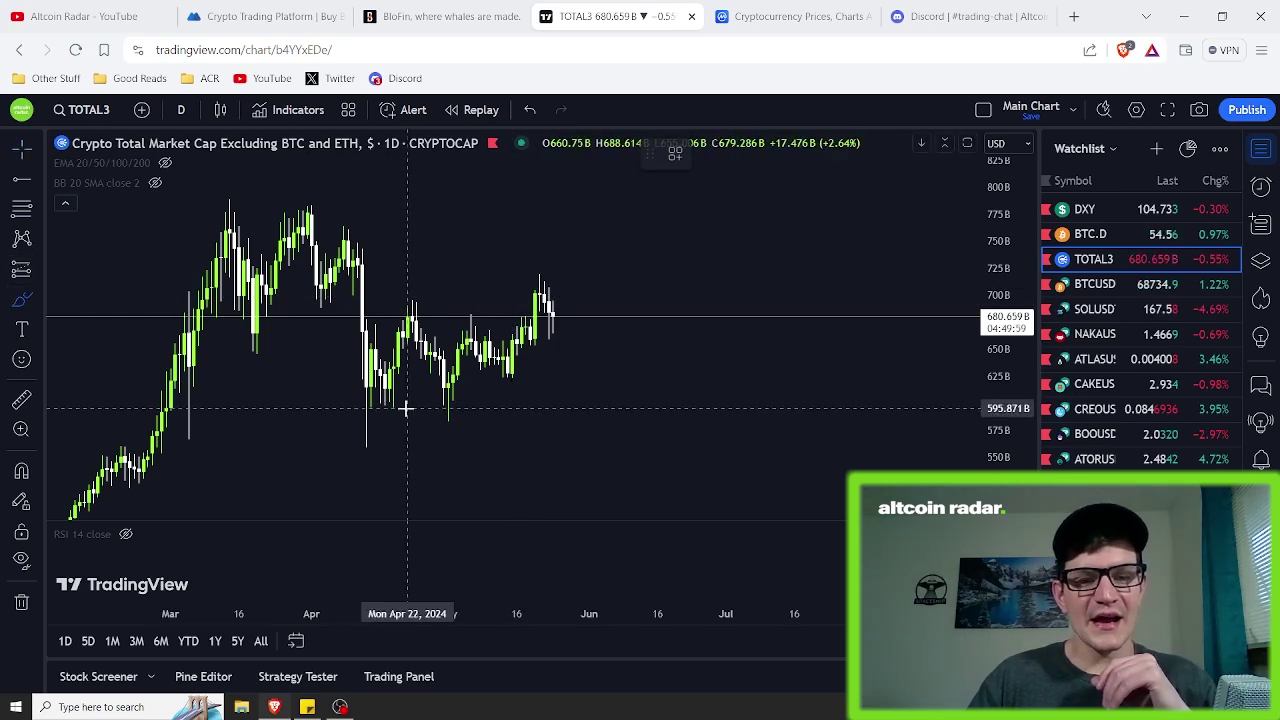
{"action": "left_click_drag", "start_coordinate": [351, 449], "coordinate": [371, 447]}
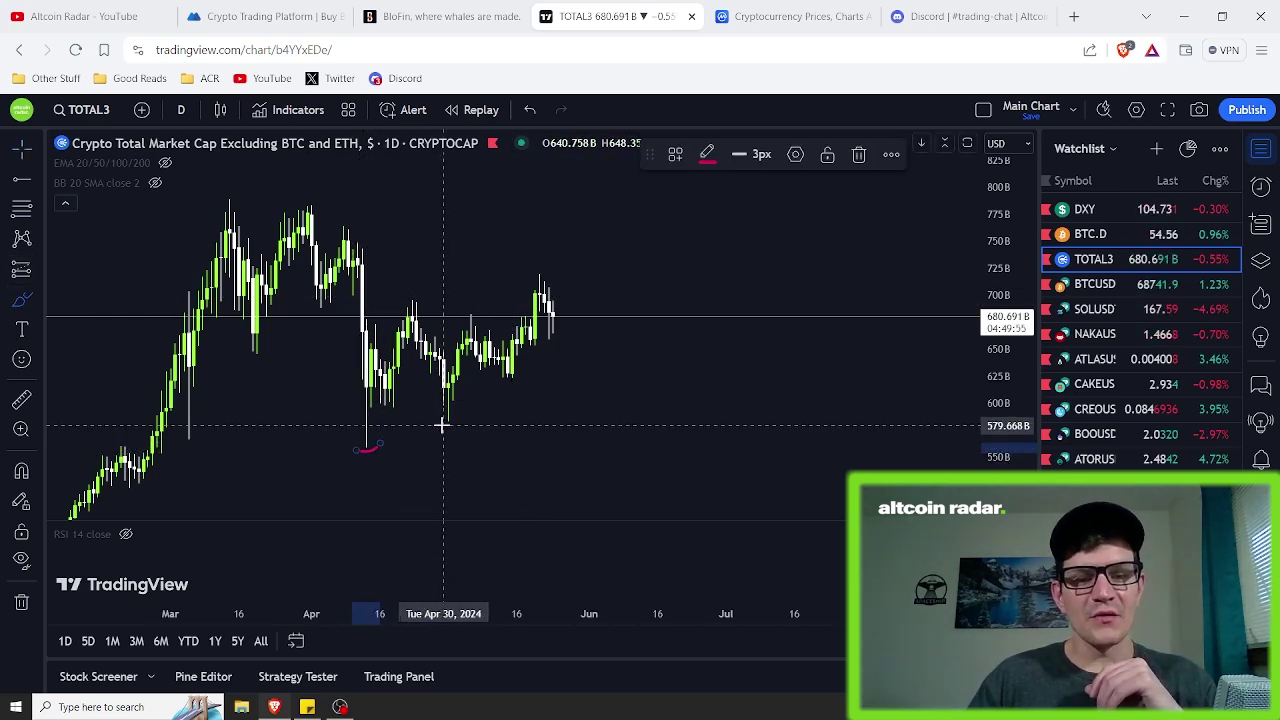
{"action": "left_click_drag", "start_coordinate": [438, 415], "coordinate": [458, 416]}
{"action": "left_click_drag", "start_coordinate": [490, 372], "coordinate": [527, 372]}
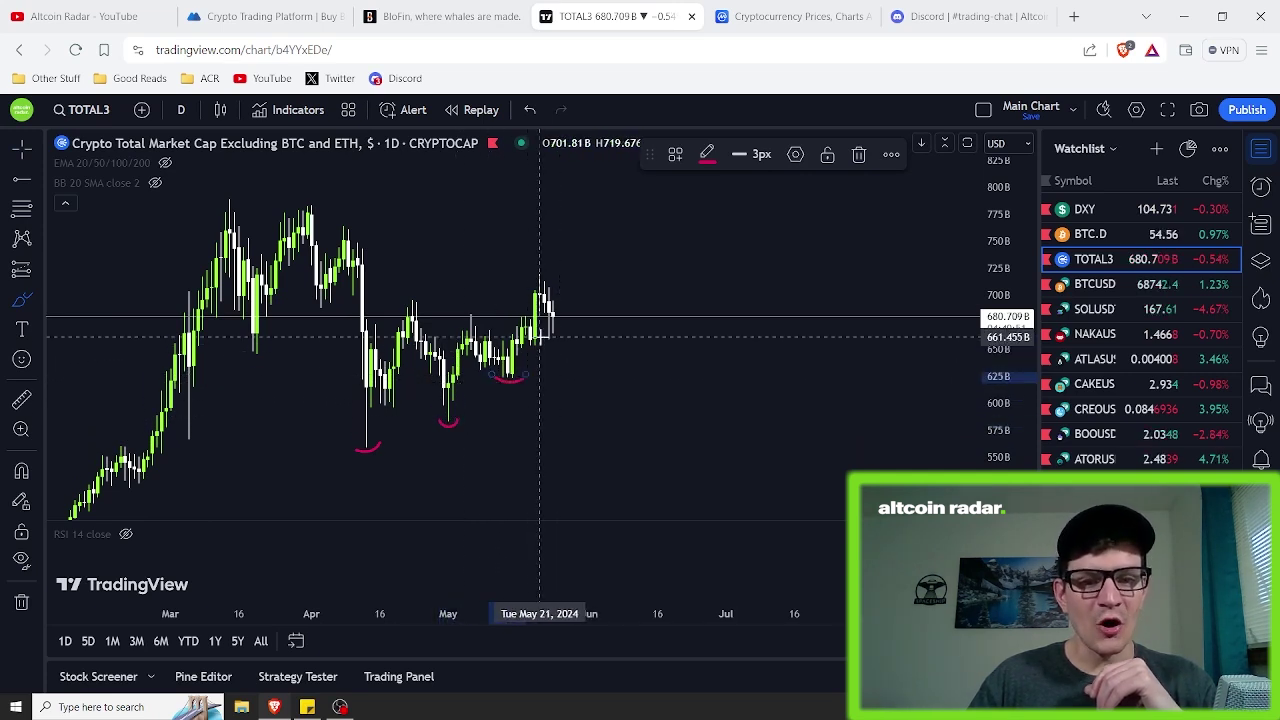
Remove a stray upward brush stroke and place a horizontal resistance line at 787.994B.
{"action": "mouse_move", "coordinate": [547, 340]}
{"action": "left_mouse_down"}
{"action": "mouse_move", "coordinate": [563, 336]}
{"action": "mouse_move", "coordinate": [576, 240]}
{"action": "left_mouse_up"}
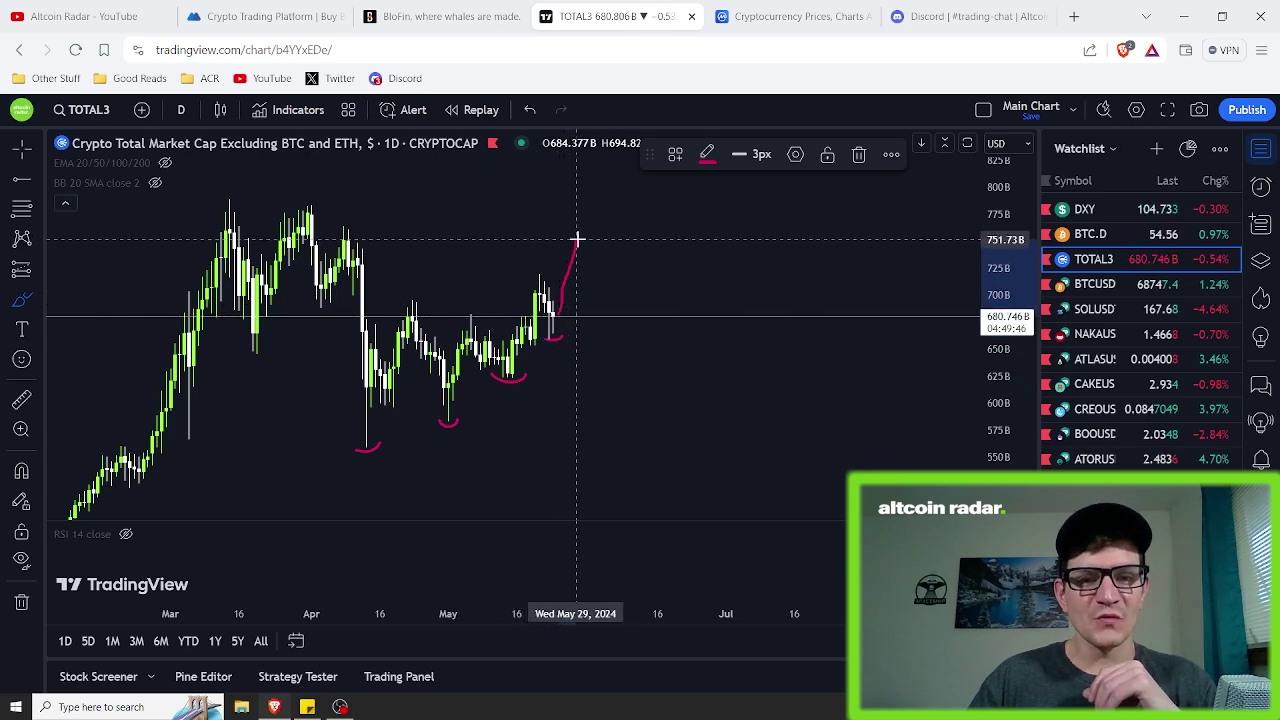
{"action": "left_click", "coordinate": [859, 156]}
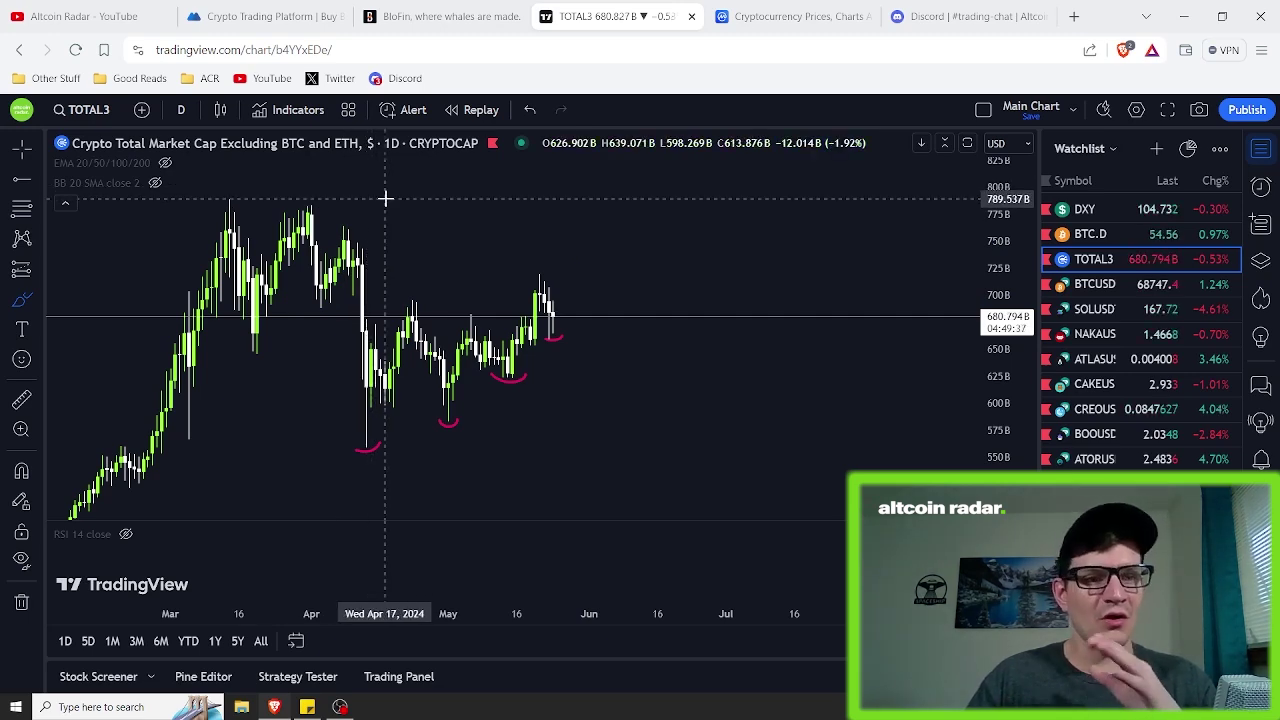
{"action": "left_click", "coordinate": [229, 201]}
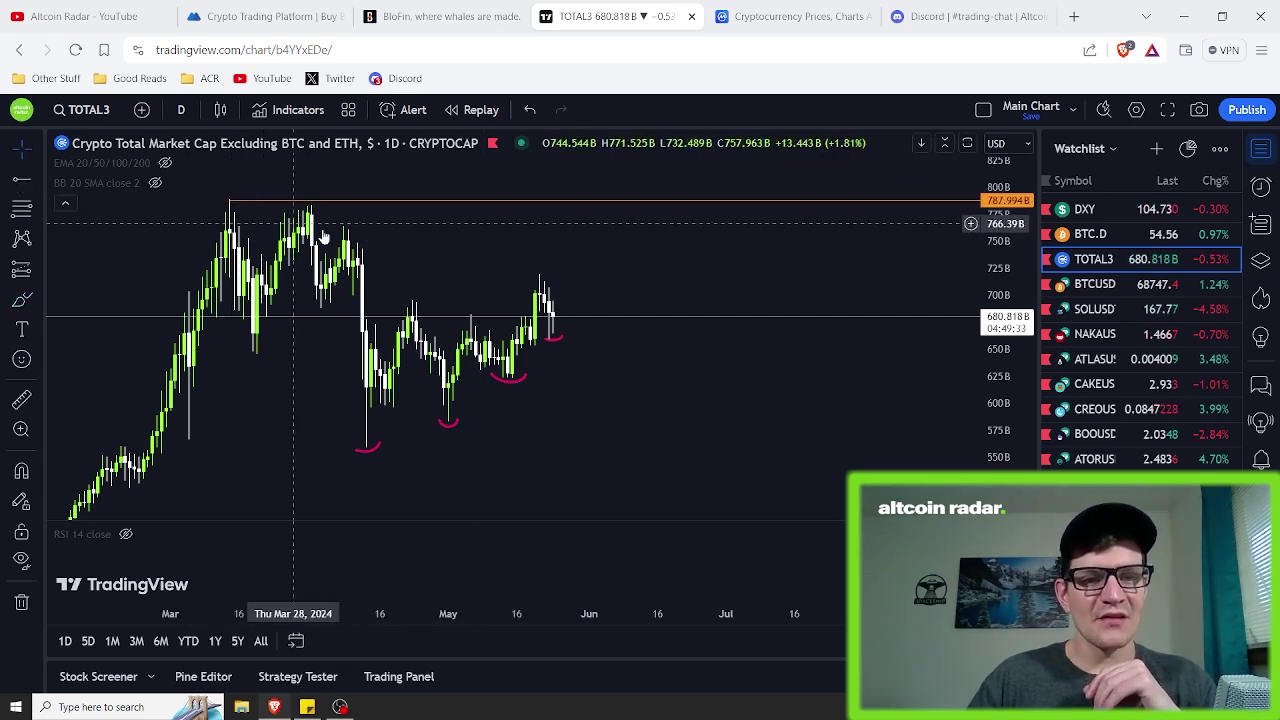